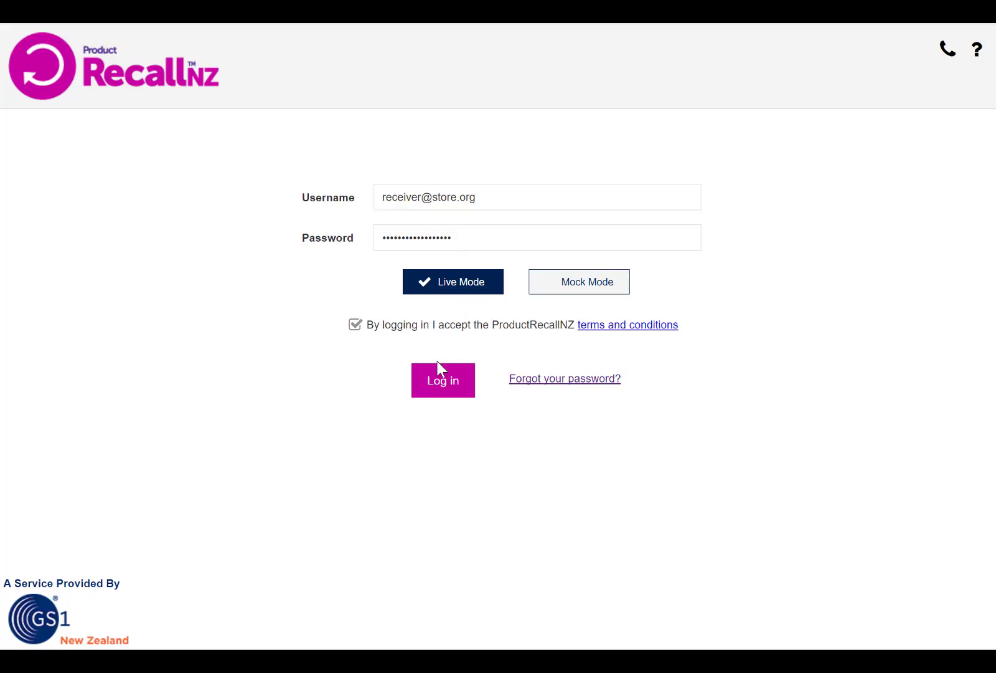
- Log in to Product RecallNZ in Live Mode with the account credentials and accepted terms
click(441, 391)
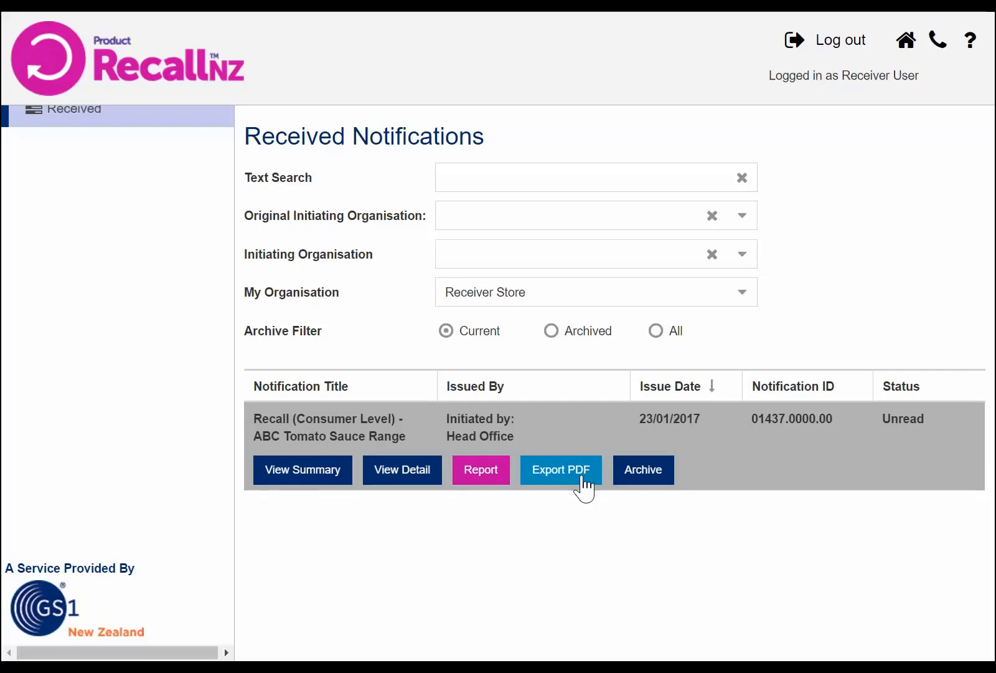
- Open the Report page for the ABC Tomato Sauce Range consumer-level recall
click(485, 480)
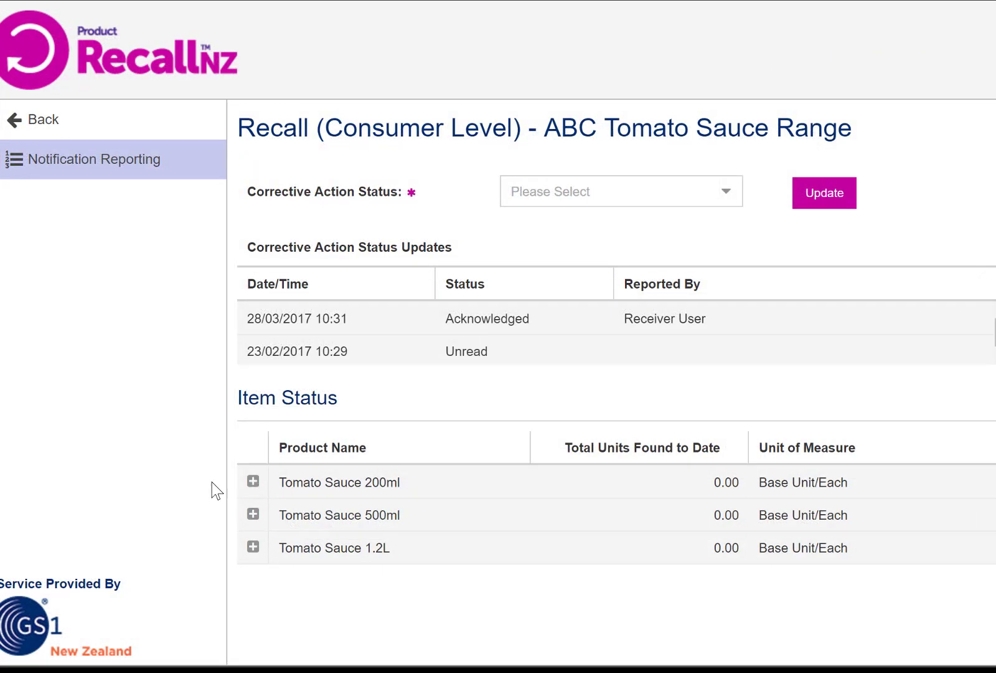
- Save a Tomato Sauce 200ml entry of 35 units found, commented 'Quantity of Products Sold: 21'
click(253, 482)
scroll(257, 491, down, 1)
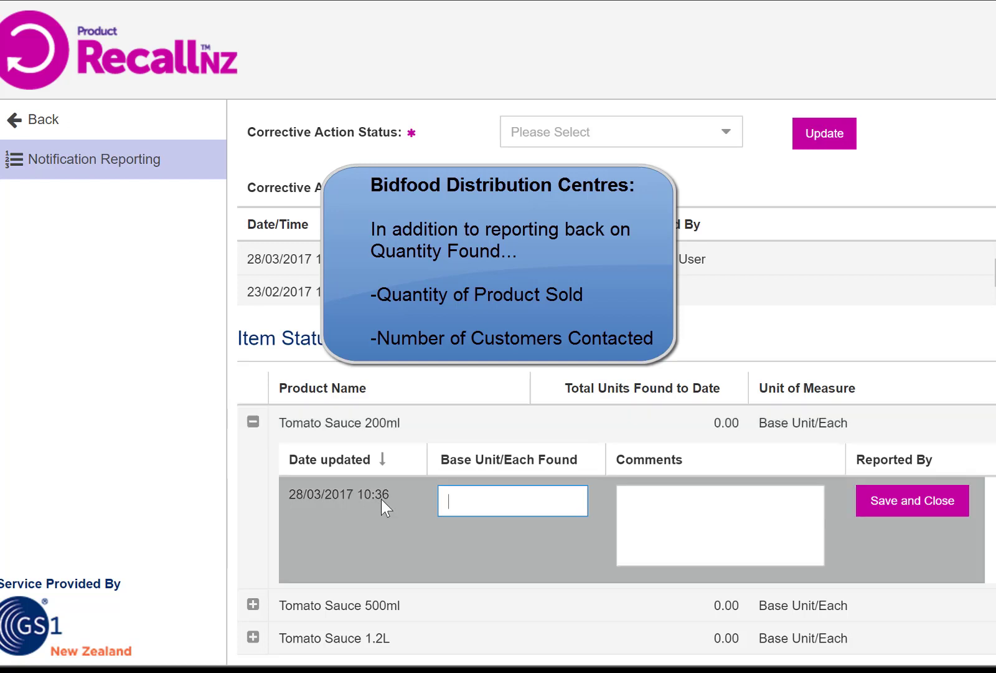
text(35)
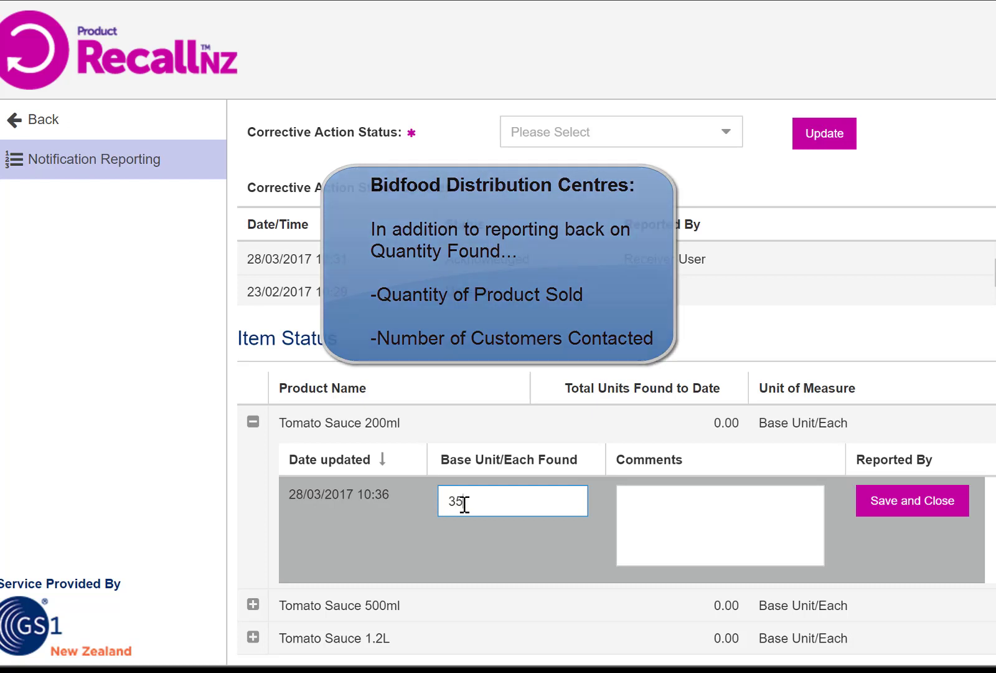
click(668, 505)
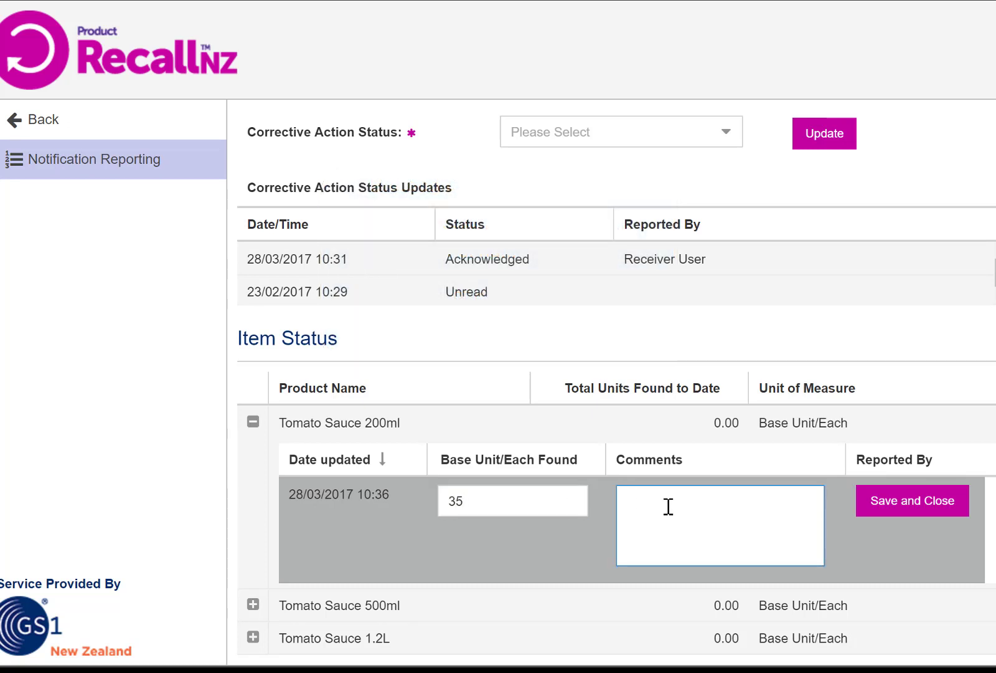
text(Quantity of Products Sold:)
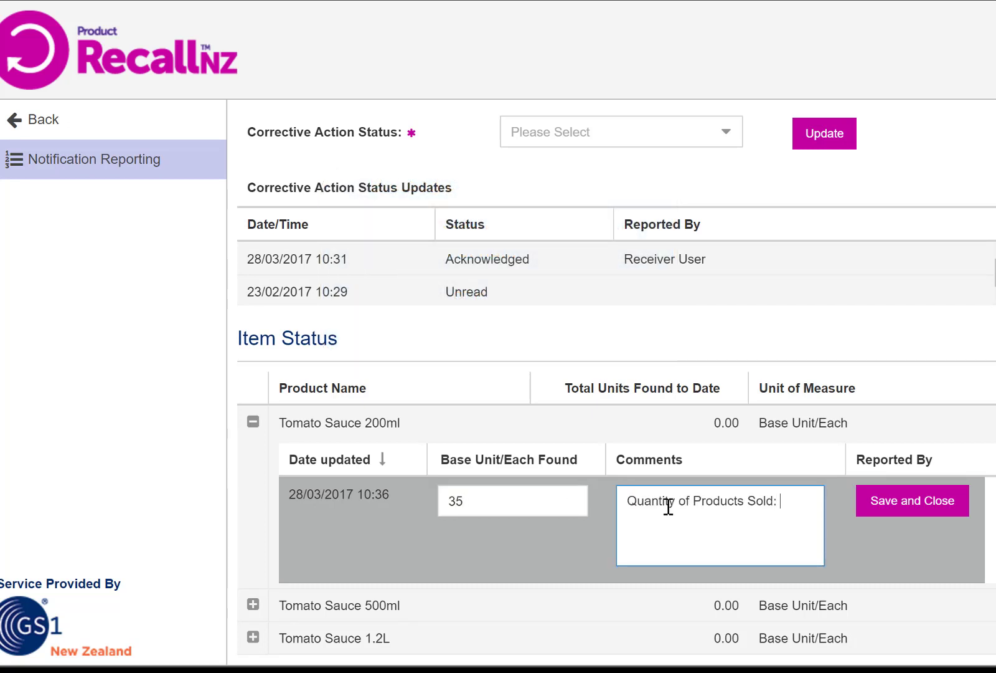
text(21)
click(883, 509)
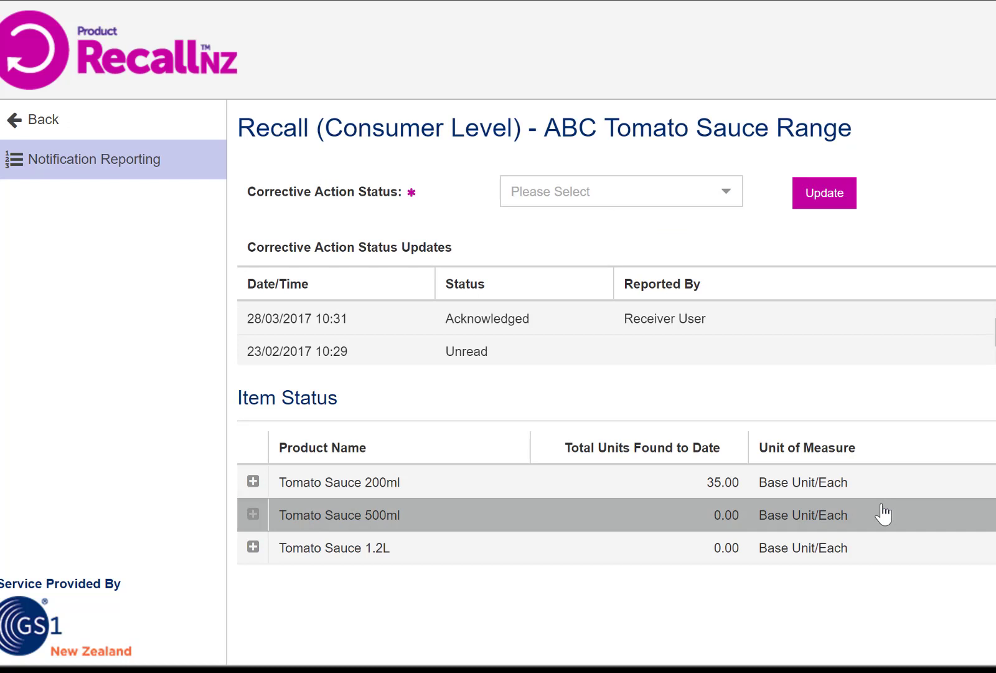
- Save another 200ml entry of 0 units, commented 'Number of Customers Contacted: 46'
click(252, 483)
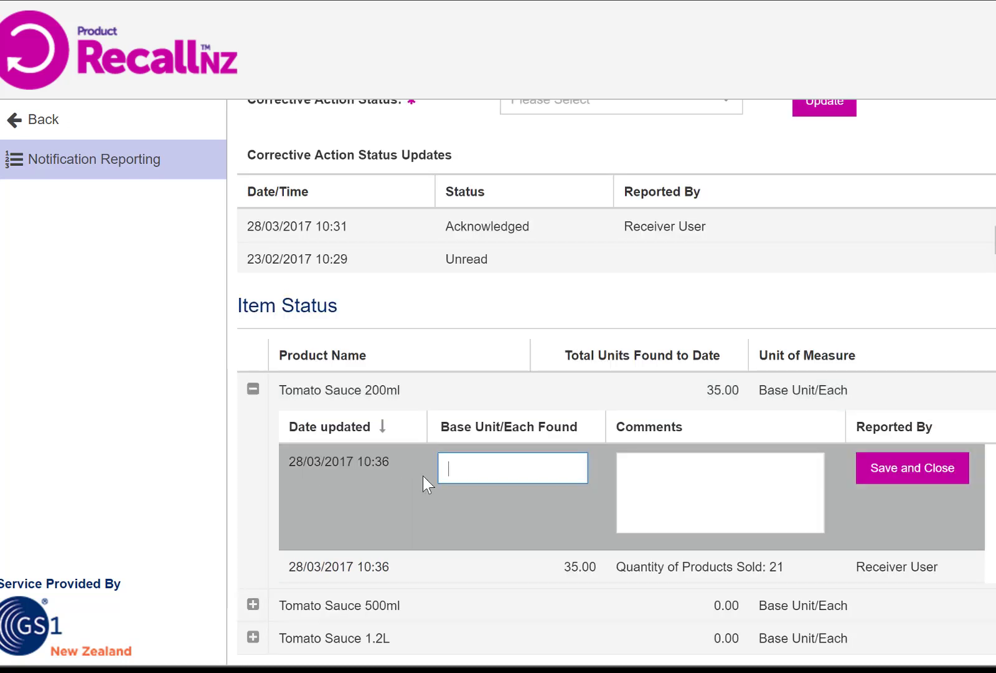
text(0)
click(702, 485)
text(Number of Customers Contacted:)
text(46)
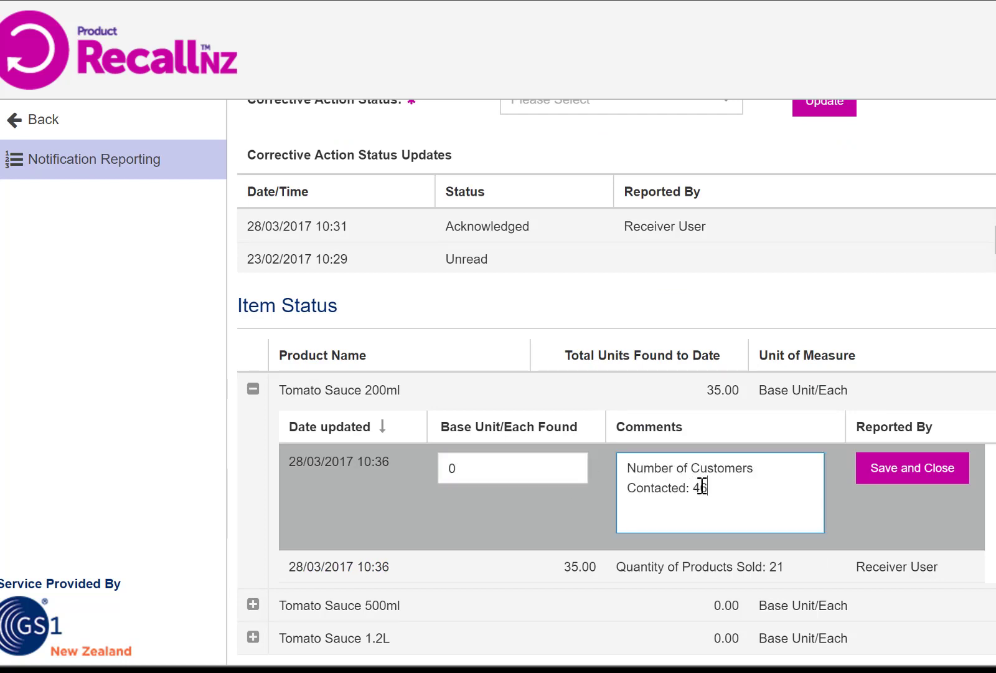
click(901, 469)
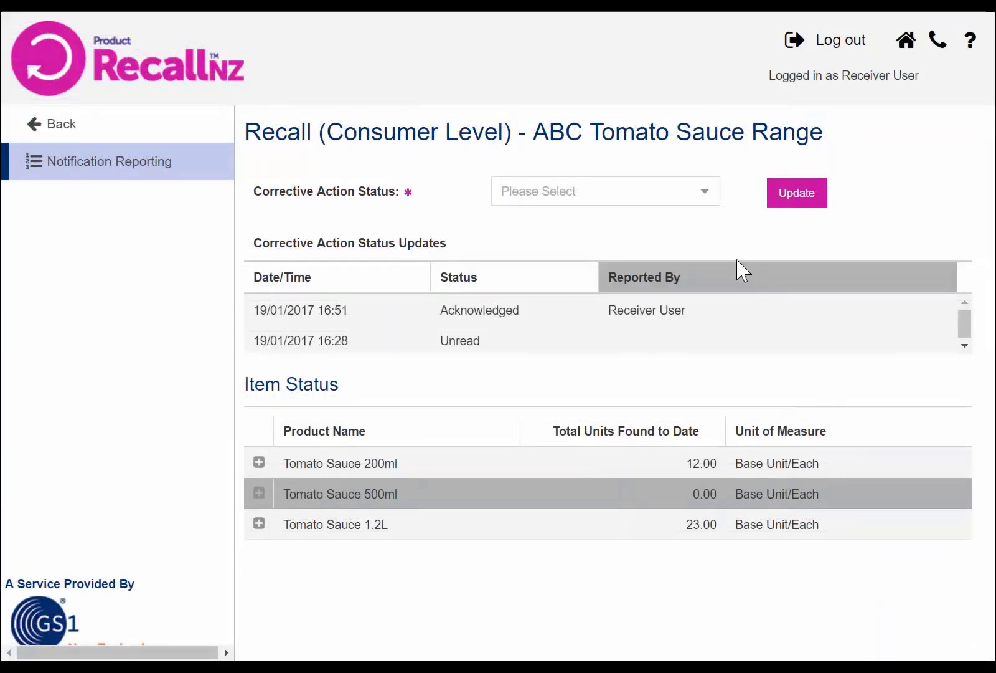
- Submit corrective action status updates of Complete, then Not Ranged
click(704, 194)
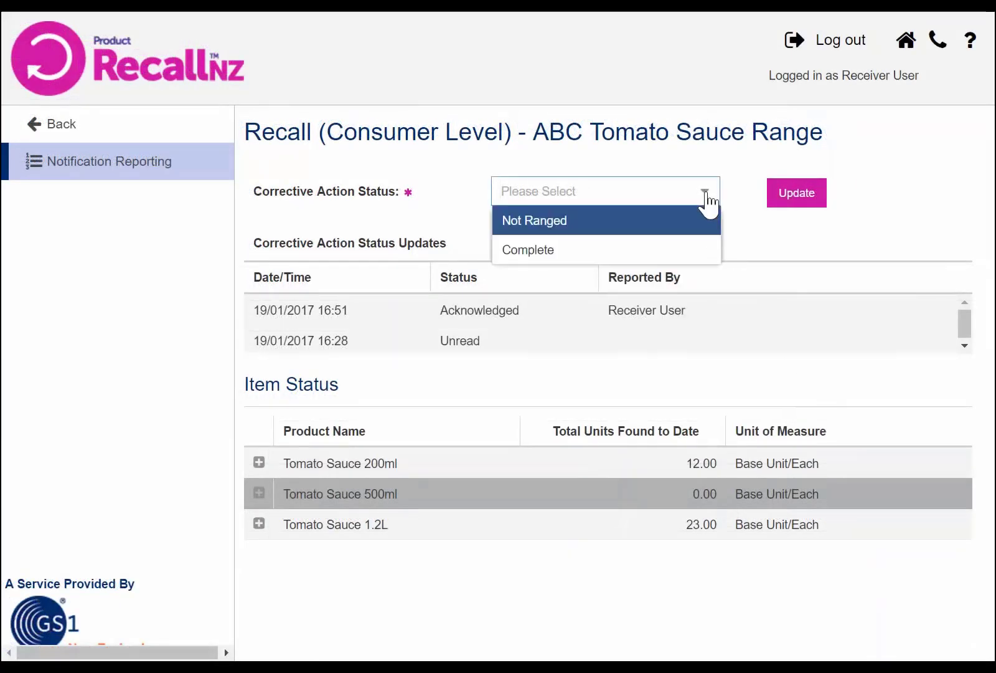
click(629, 250)
click(784, 195)
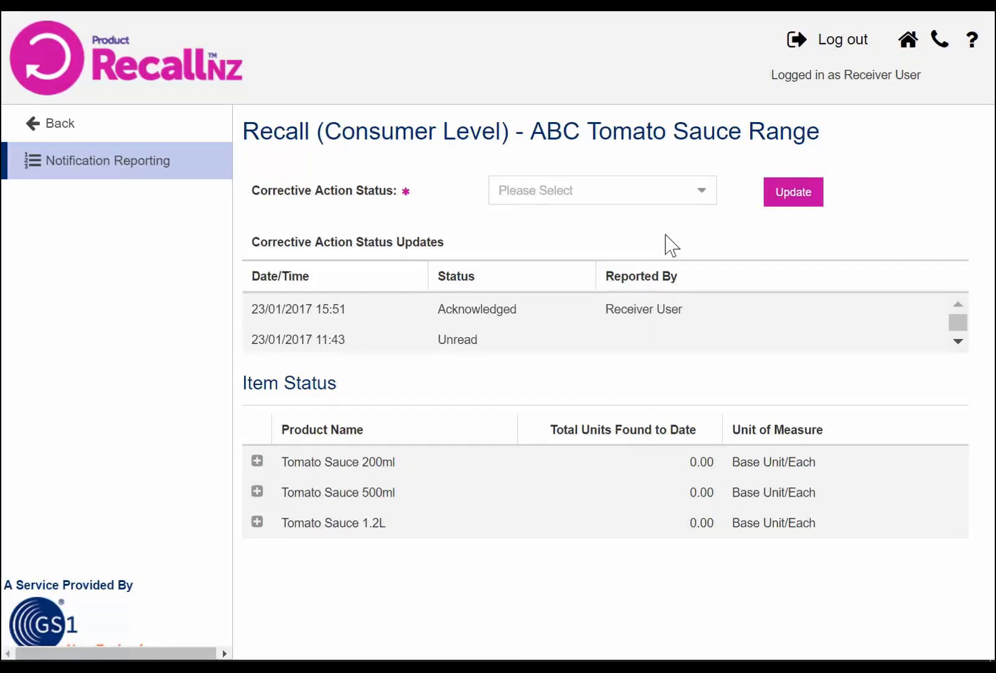
click(703, 192)
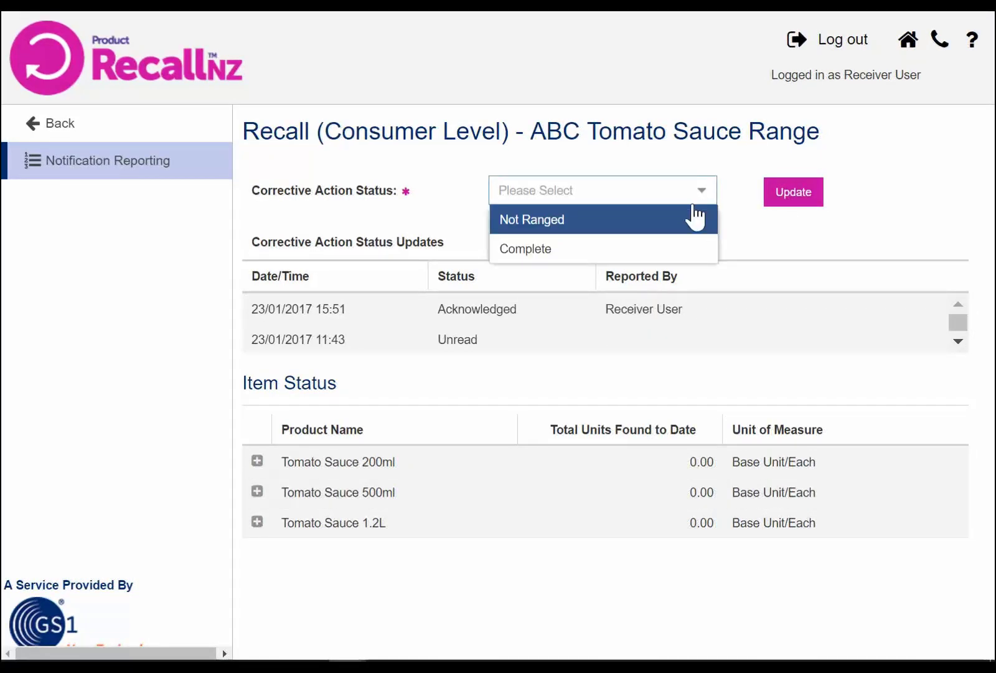
click(669, 221)
click(776, 197)
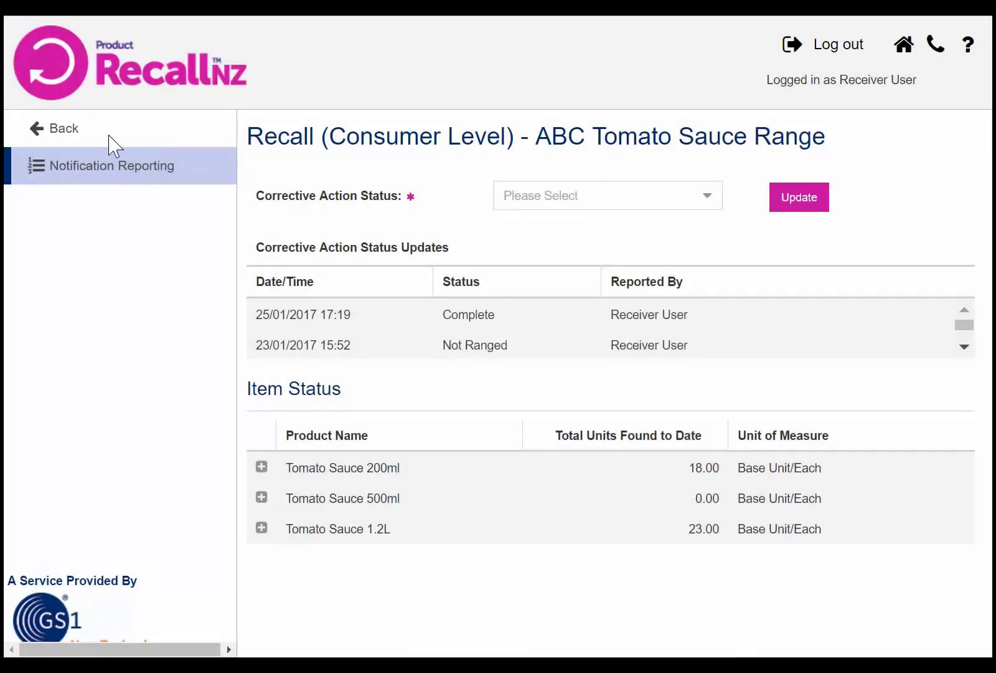
- Return to Received Notifications and open reporting for the UPDATE 1 Tomato Sauce recall
click(66, 128)
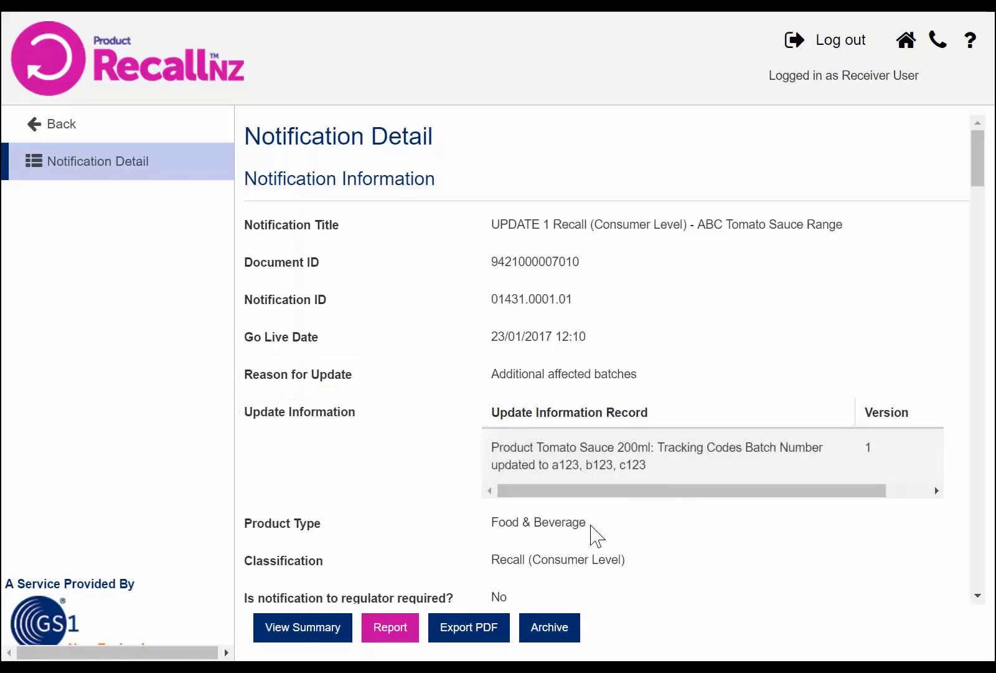
click(392, 627)
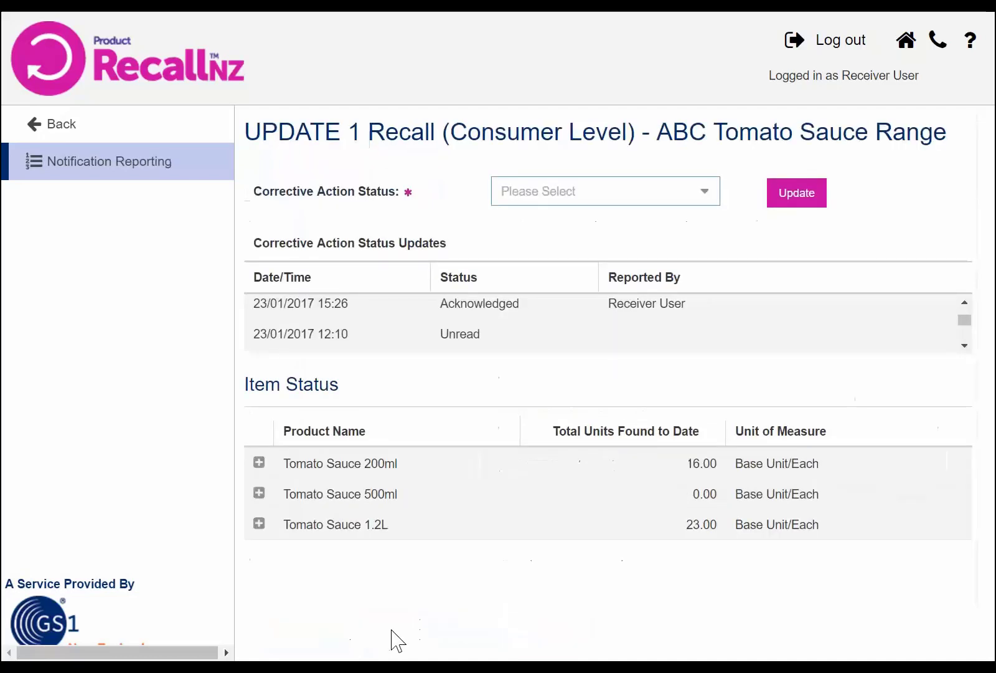
- Save a Tomato Sauce 200ml entry of 2 additional units found
click(259, 464)
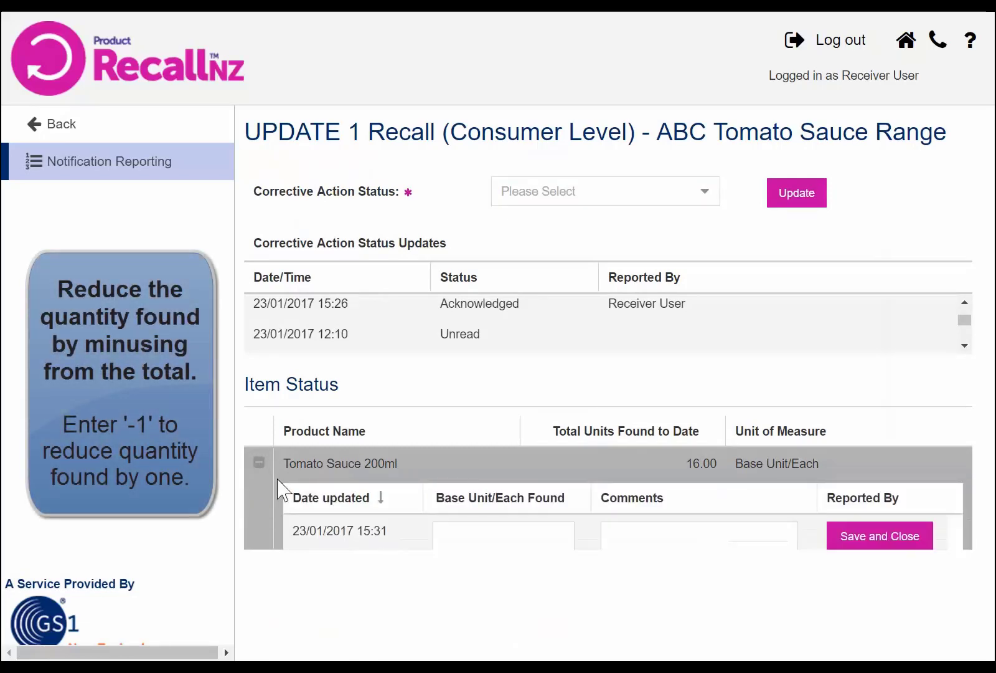
text(2)
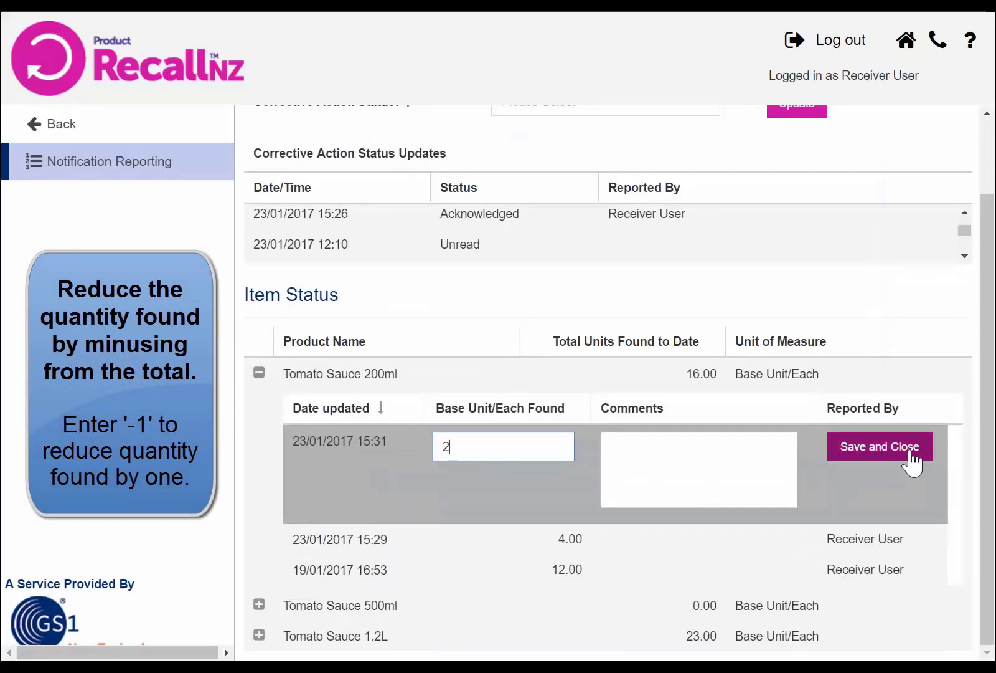
click(909, 452)
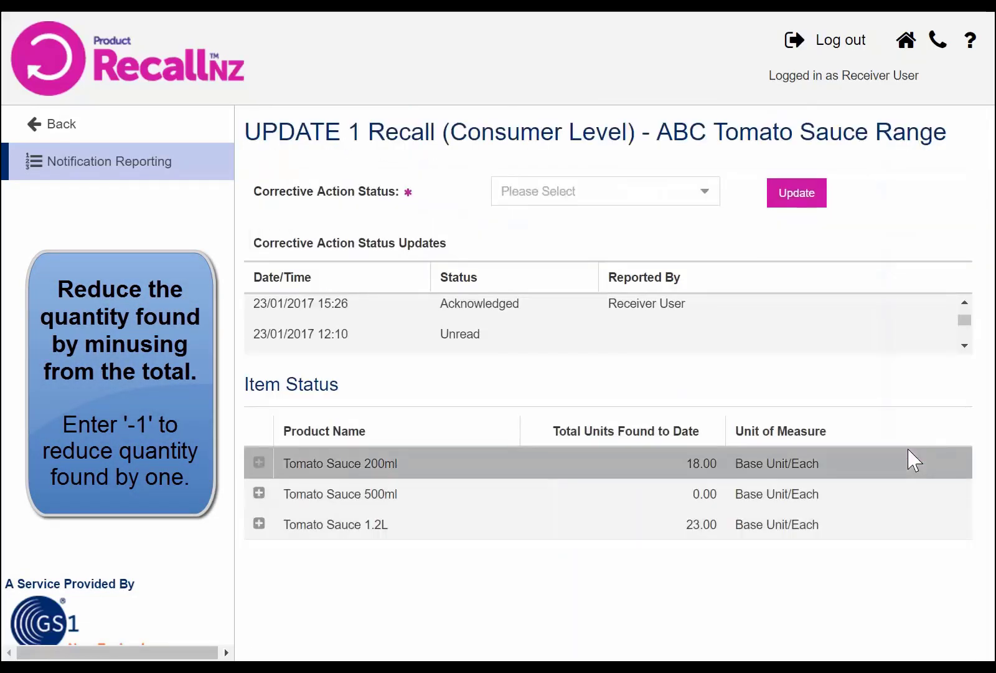
- Update the corrective action status to Complete and archive the UPDATE 1 notification
click(706, 198)
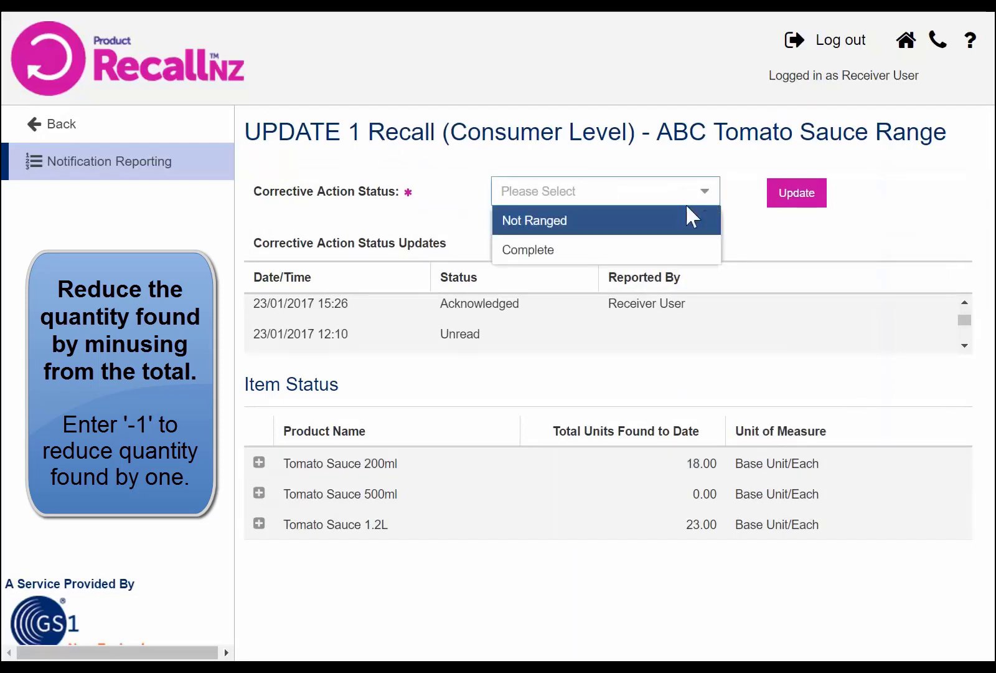
click(578, 254)
click(816, 200)
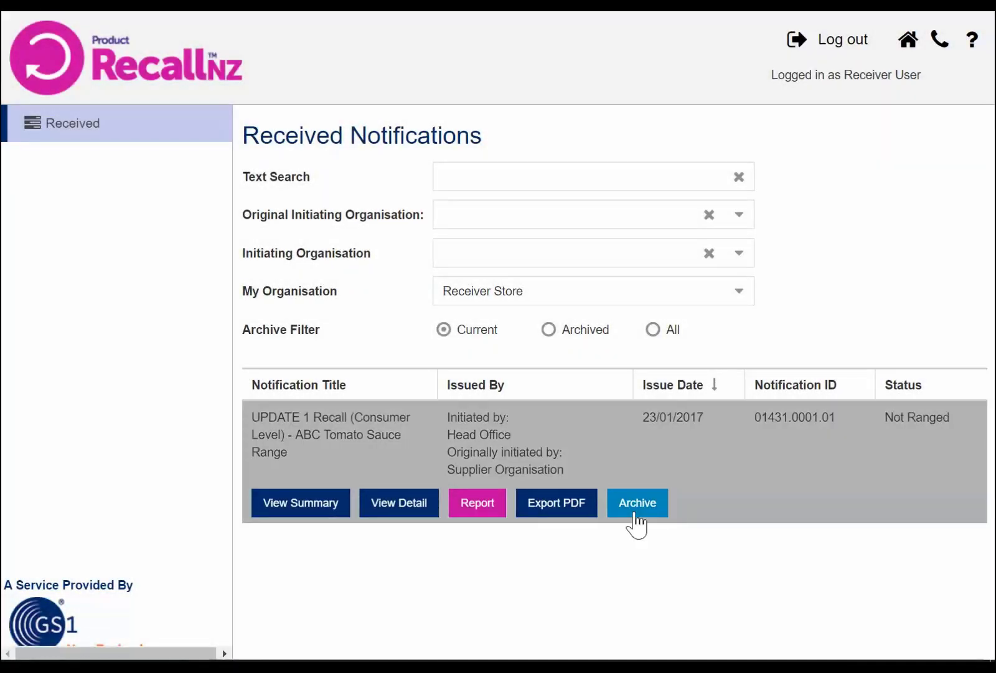
click(634, 512)
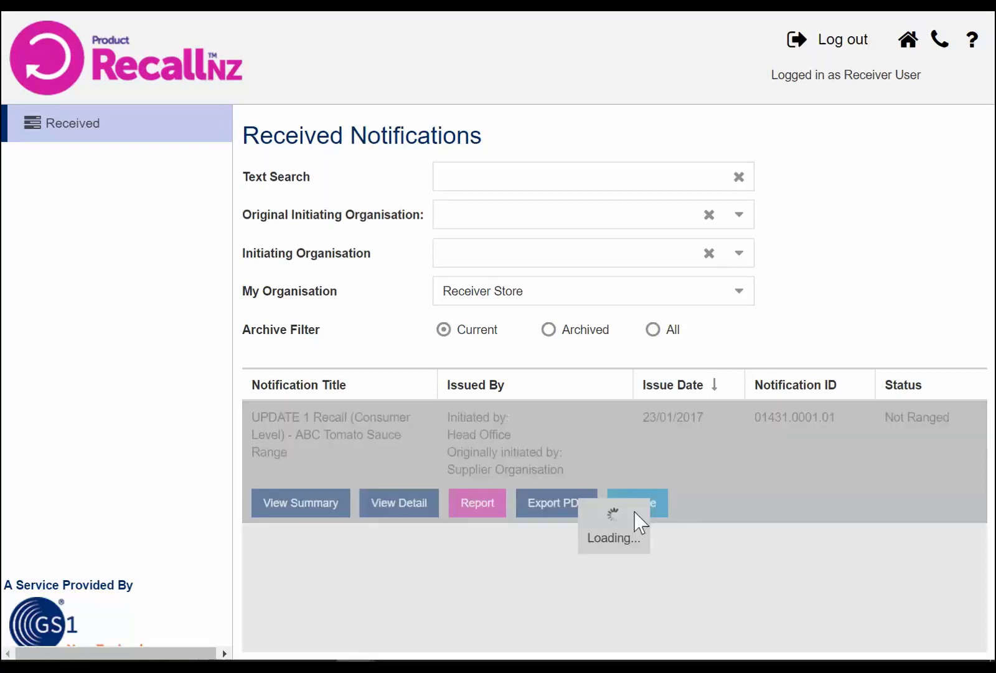